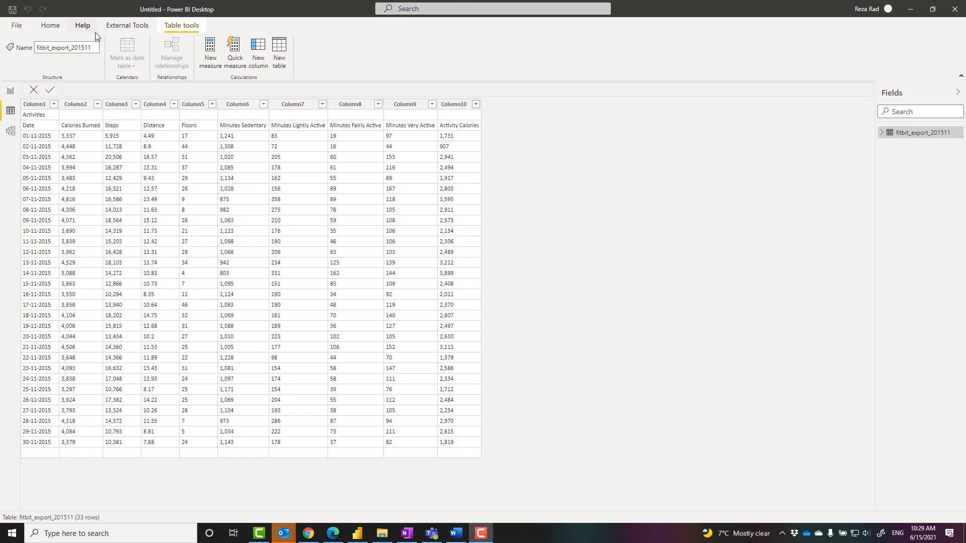
- Open the fitbit_export_201511 query in Power Query Editor using Transform data
click(53, 26)
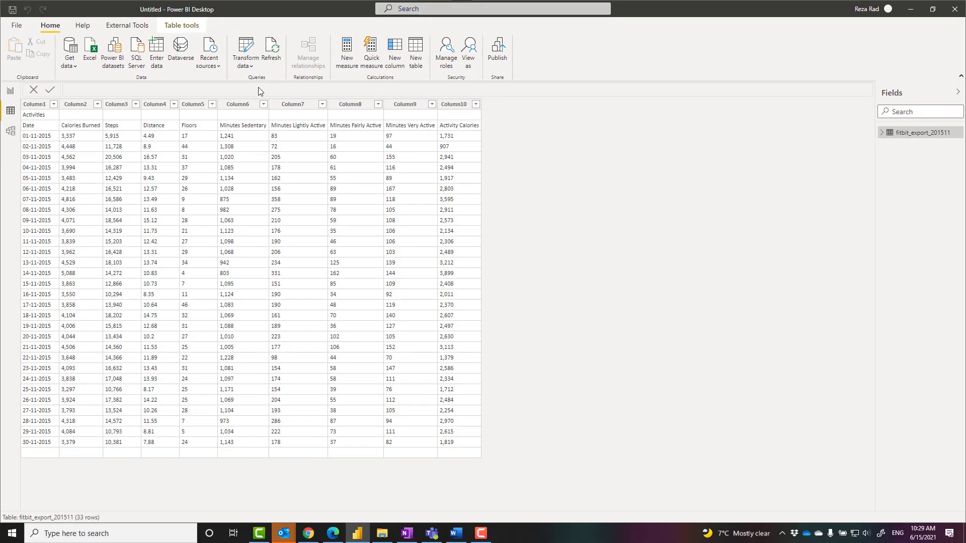
click(493, 97)
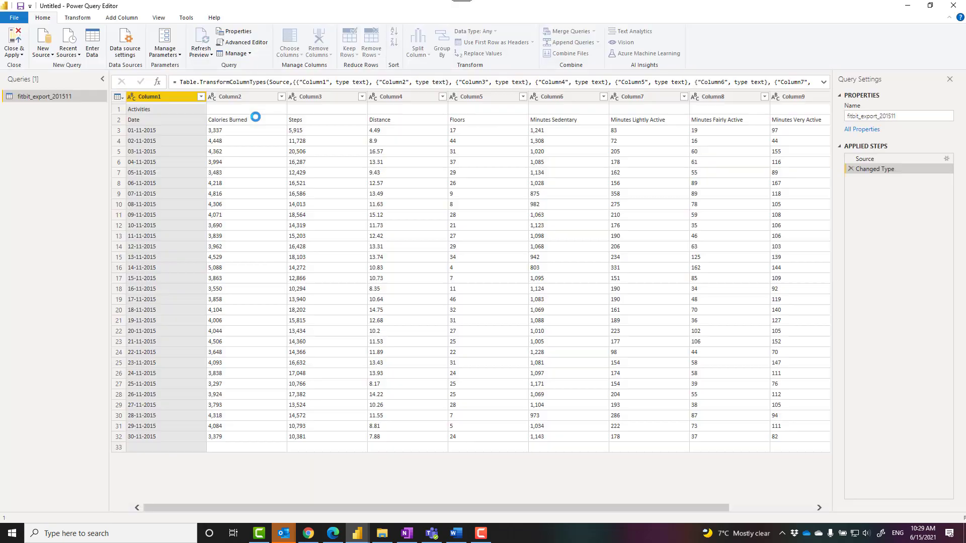
click(254, 110)
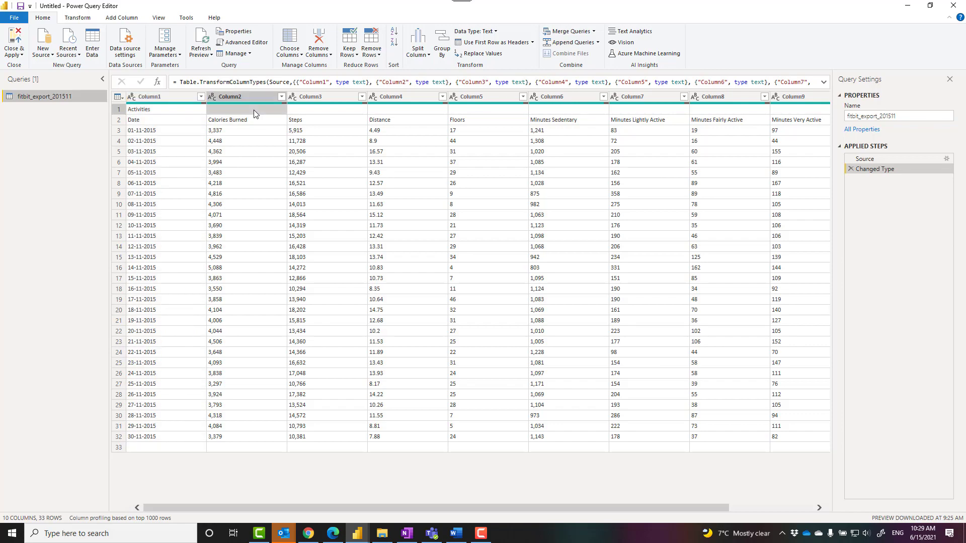
click(248, 98)
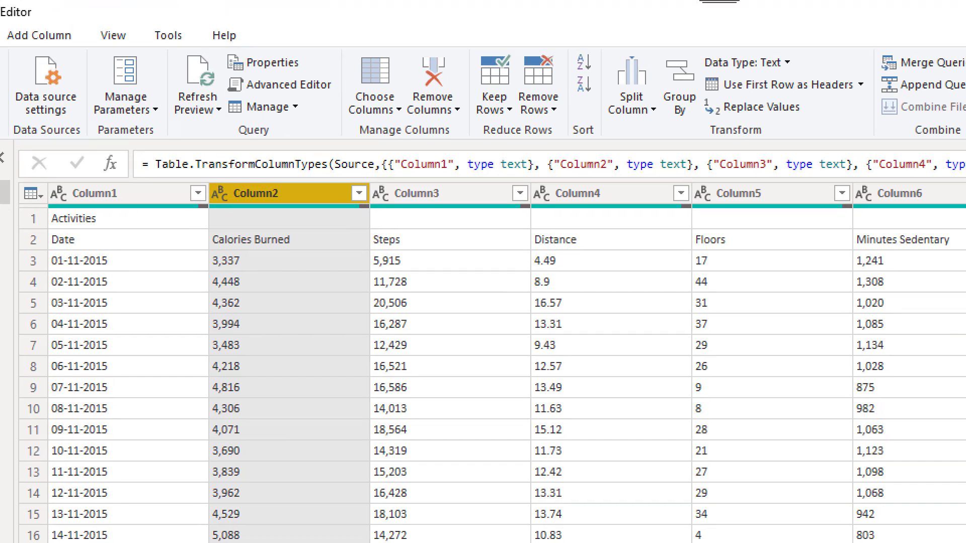
mouse_move(211, 180)
mouse_down()
mouse_move(323, 317)
mouse_move(378, 418)
mouse_up()
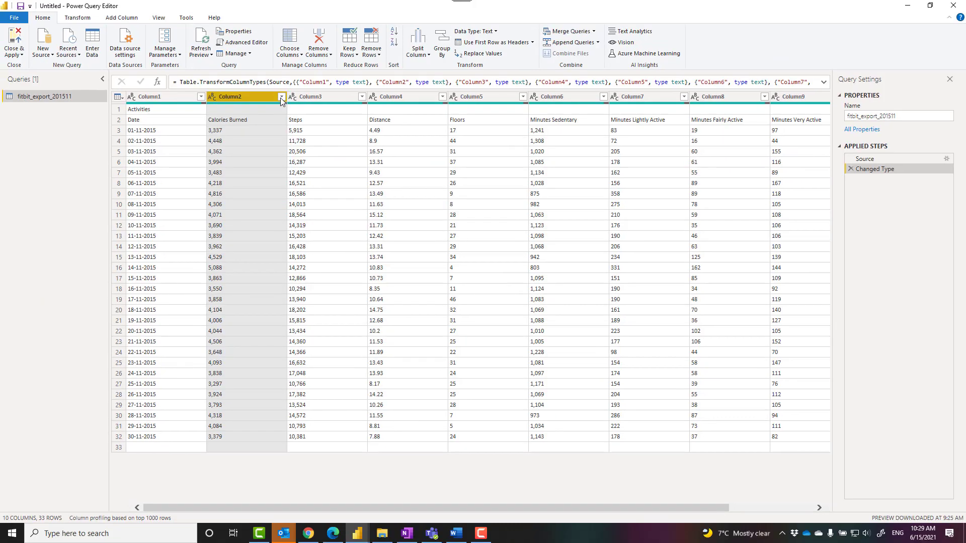
click(282, 97)
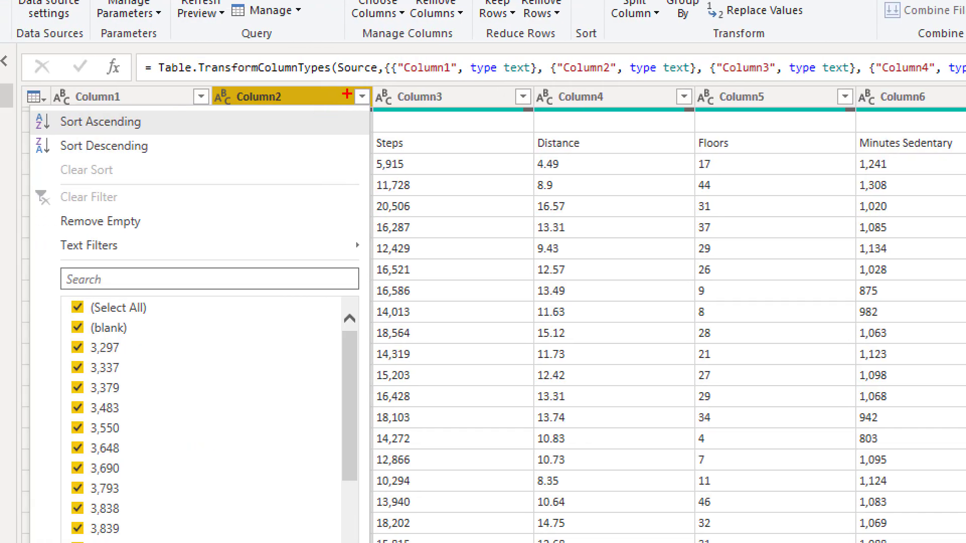
drag(273, 91, 280, 97)
drag(357, 99, 374, 111)
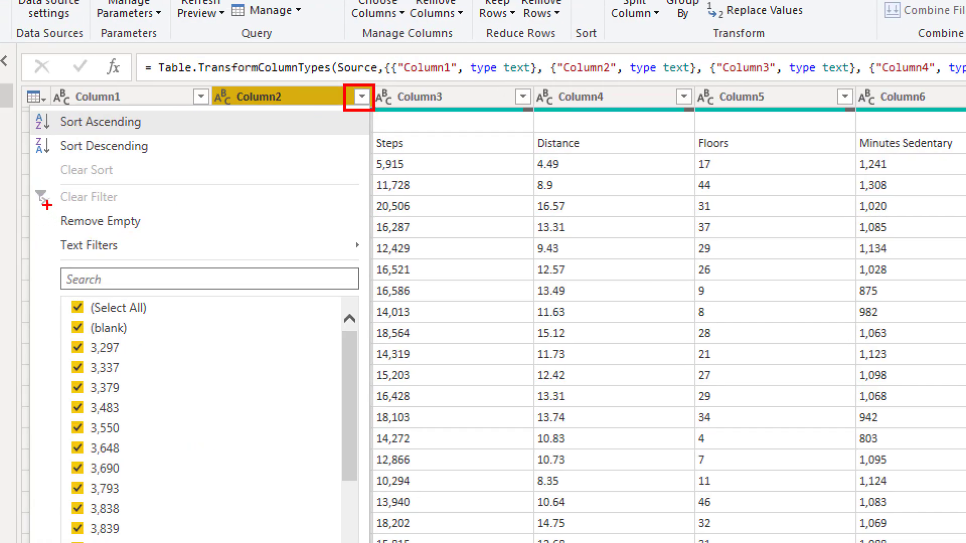
drag(47, 206, 174, 235)
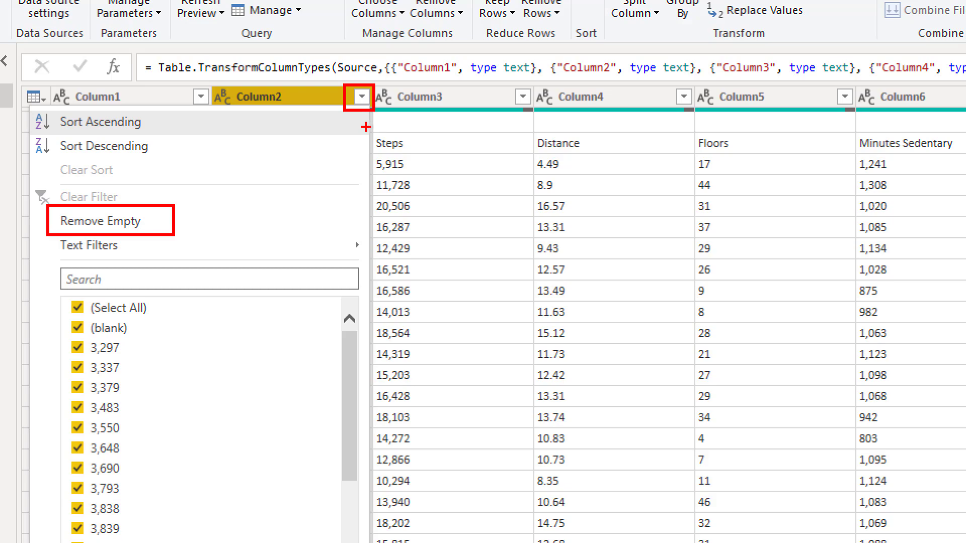
key(Escape)
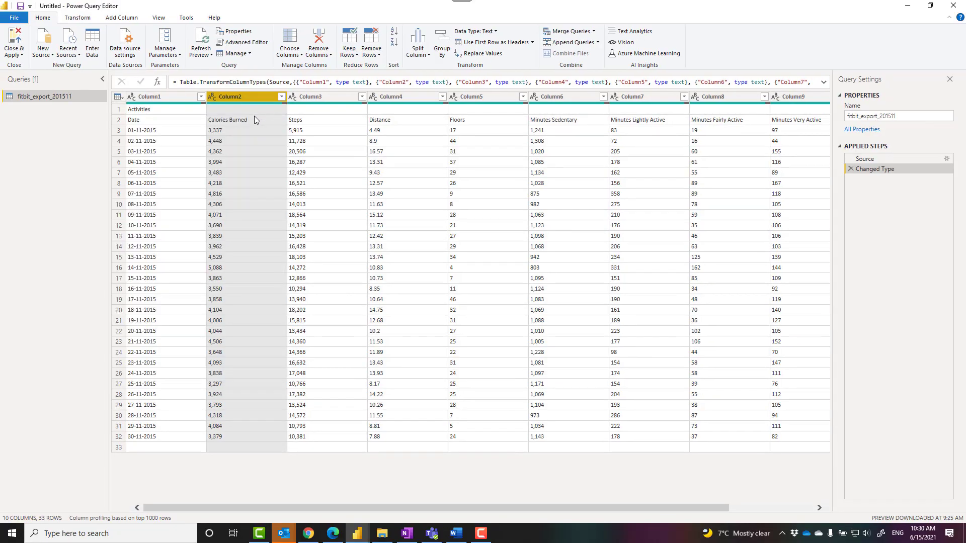
click(118, 447)
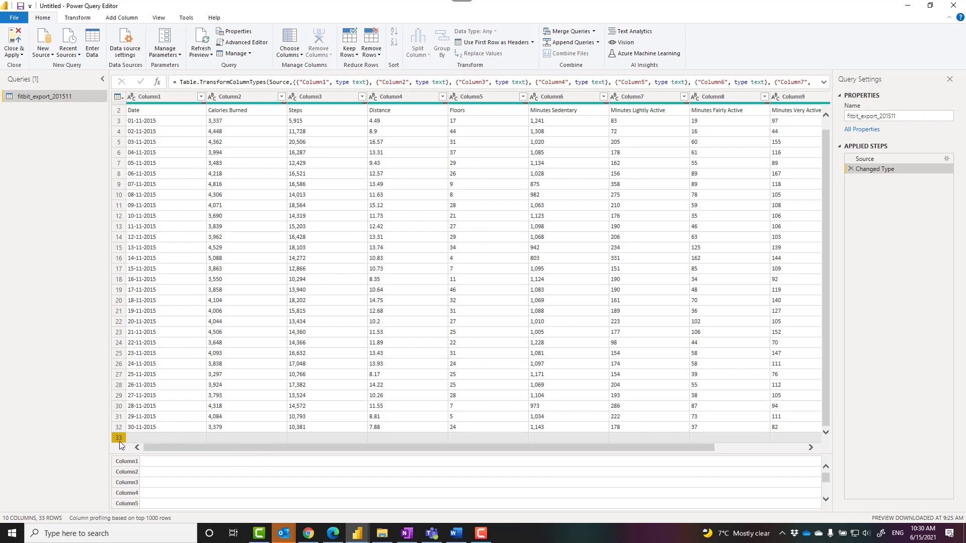
click(242, 439)
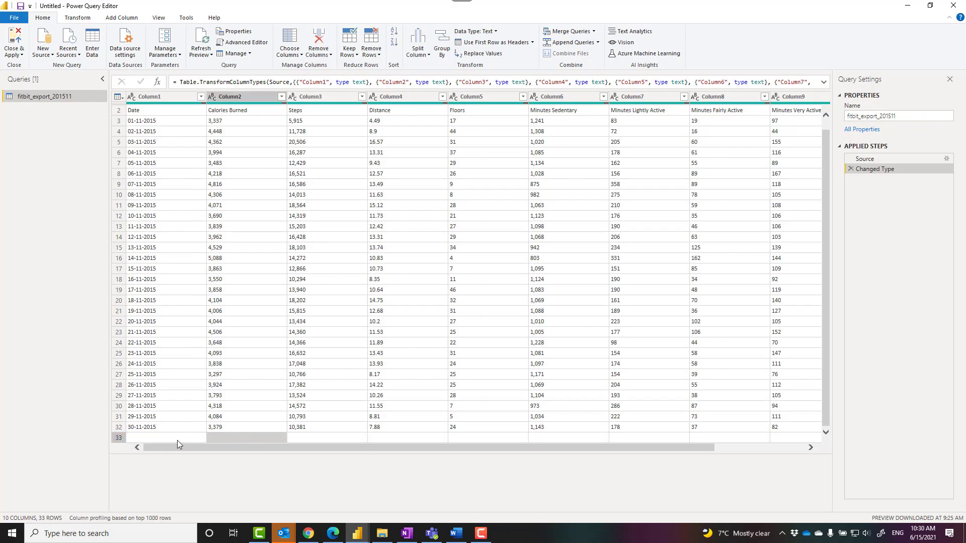
scroll(274, 245, up, 1)
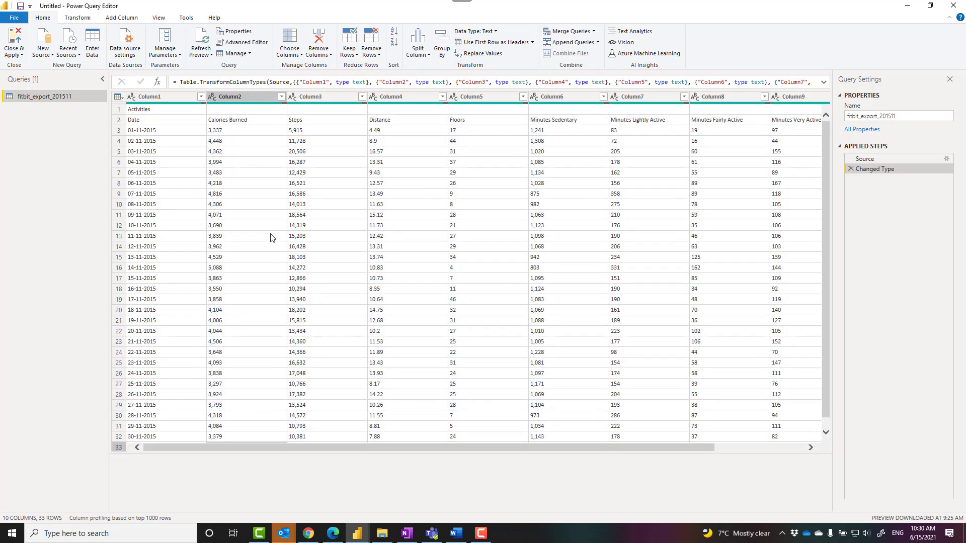
click(240, 110)
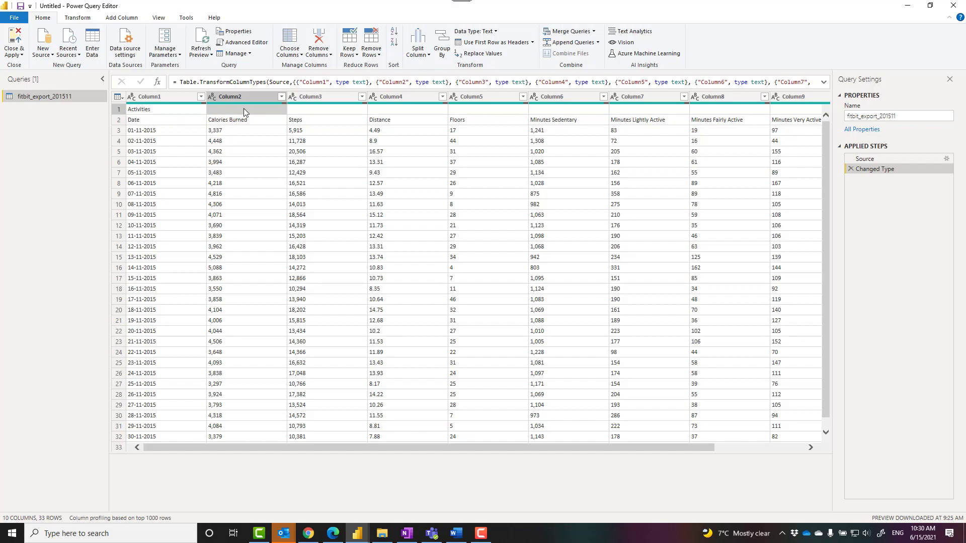
click(253, 95)
click(282, 96)
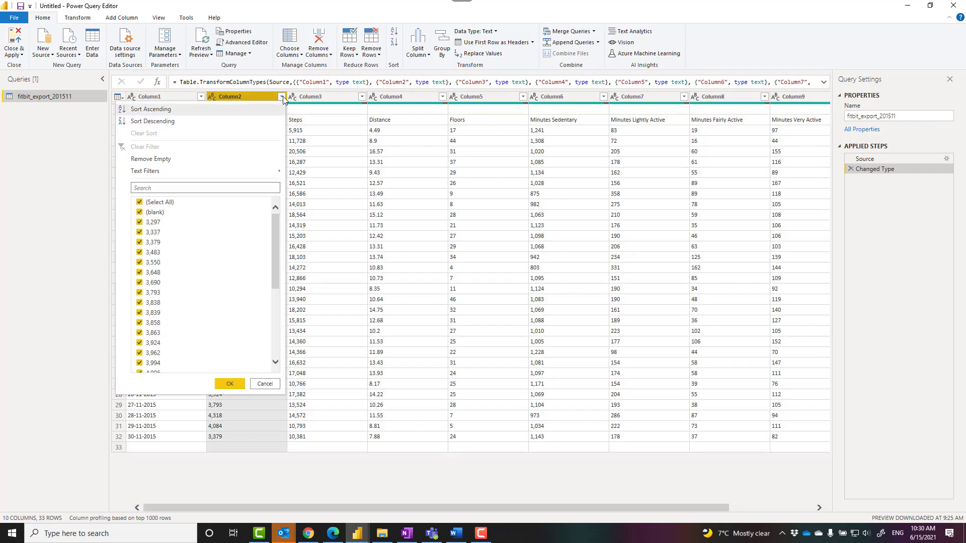
click(150, 159)
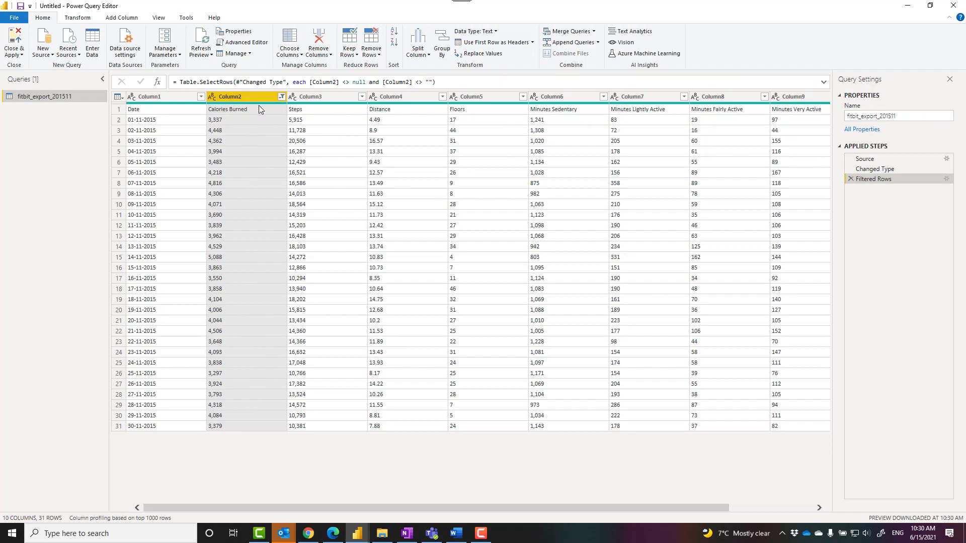
click(850, 179)
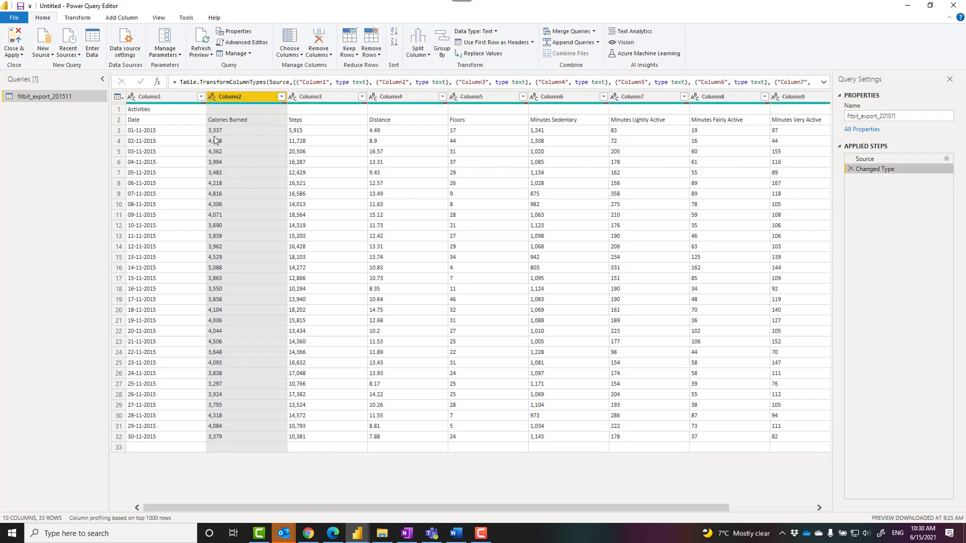
click(171, 97)
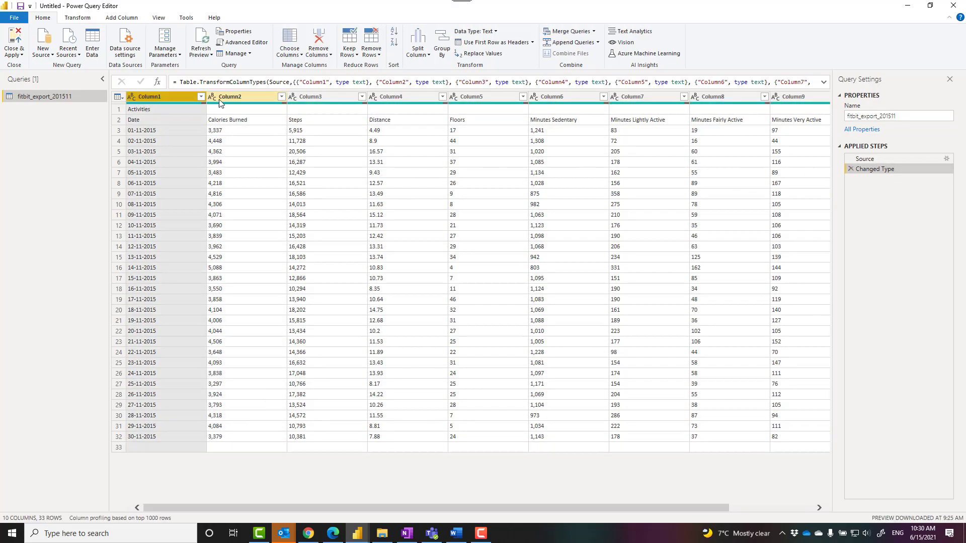
click(246, 98)
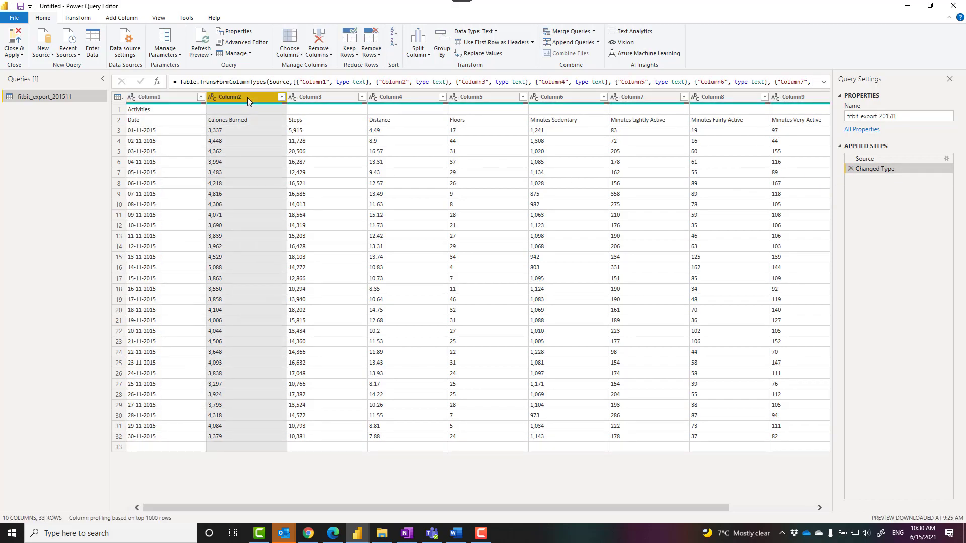
click(376, 57)
click(488, 103)
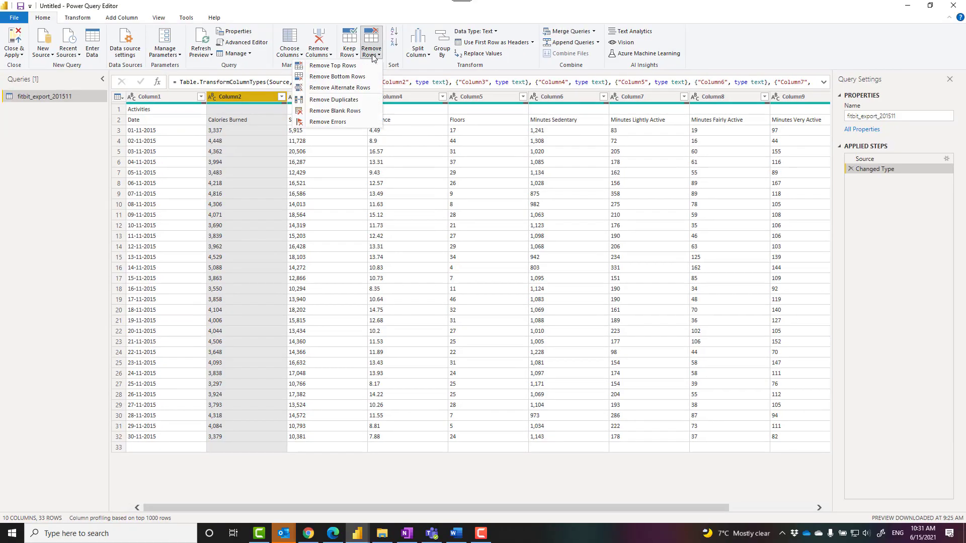
click(341, 111)
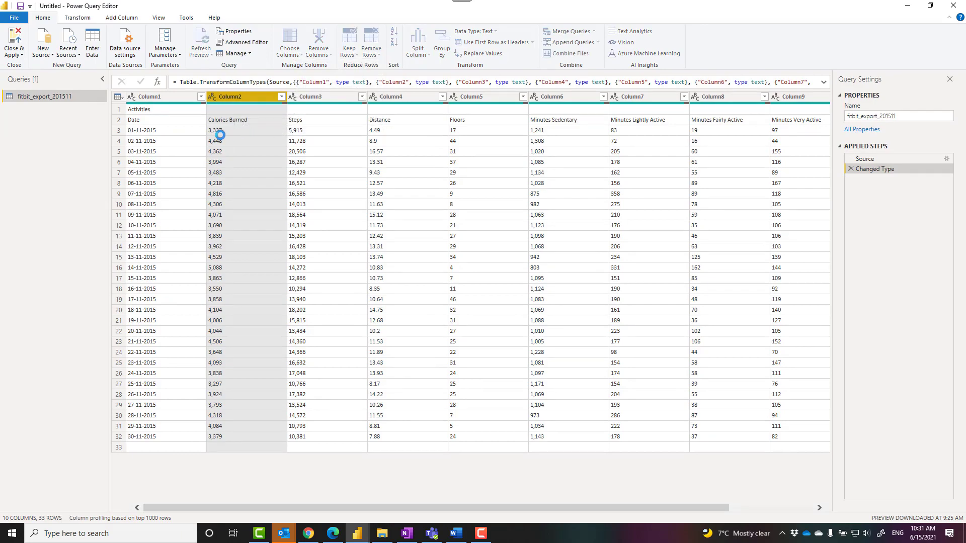
click(135, 110)
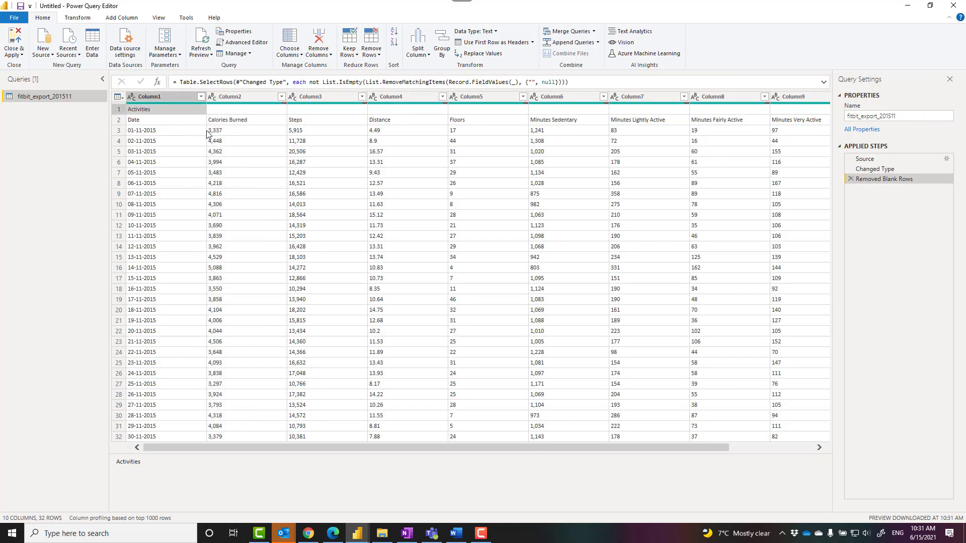
click(232, 121)
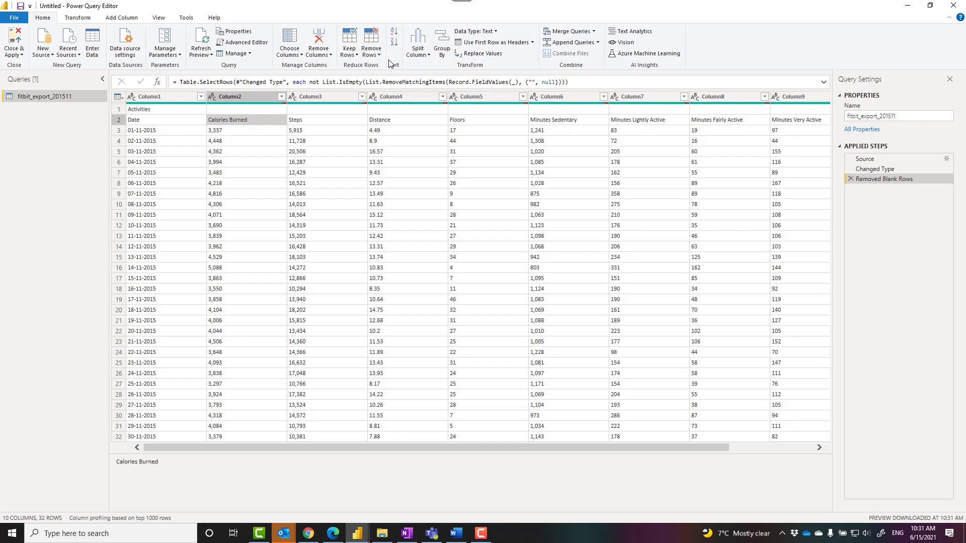
click(851, 179)
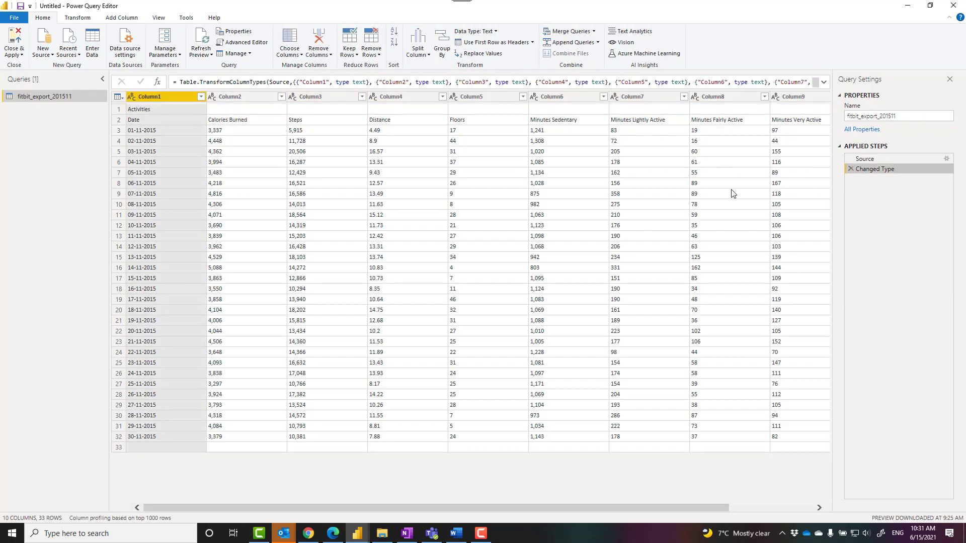
click(258, 98)
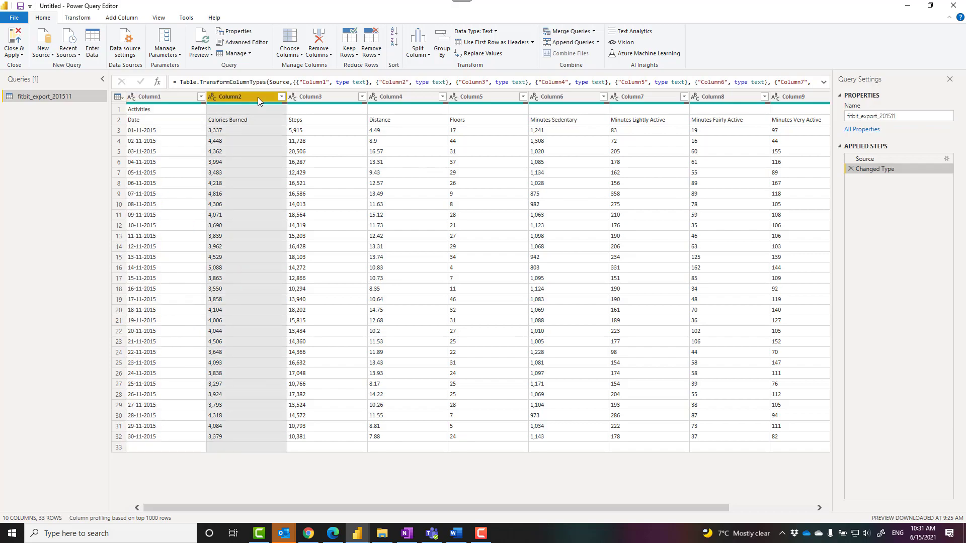
click(292, 97)
click(264, 98)
click(282, 97)
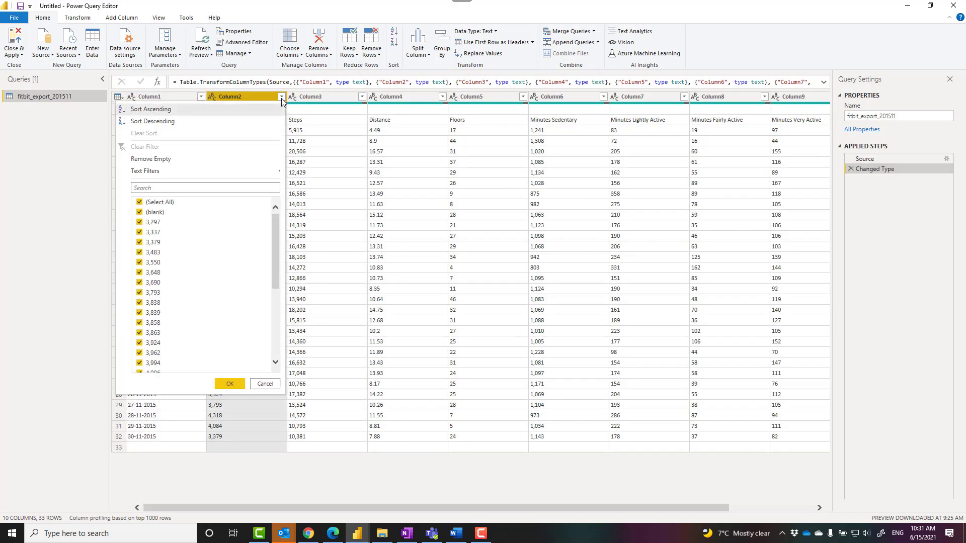
right_click(248, 97)
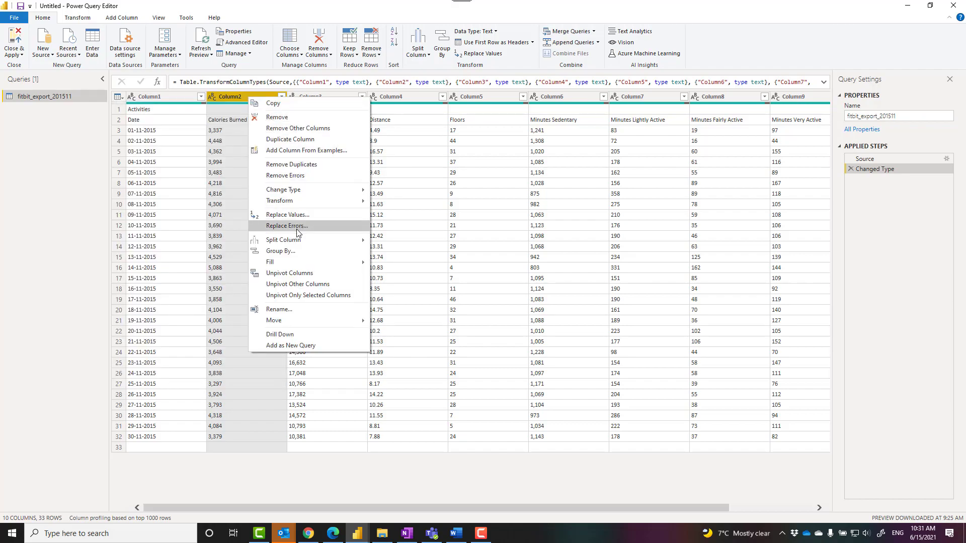
click(233, 98)
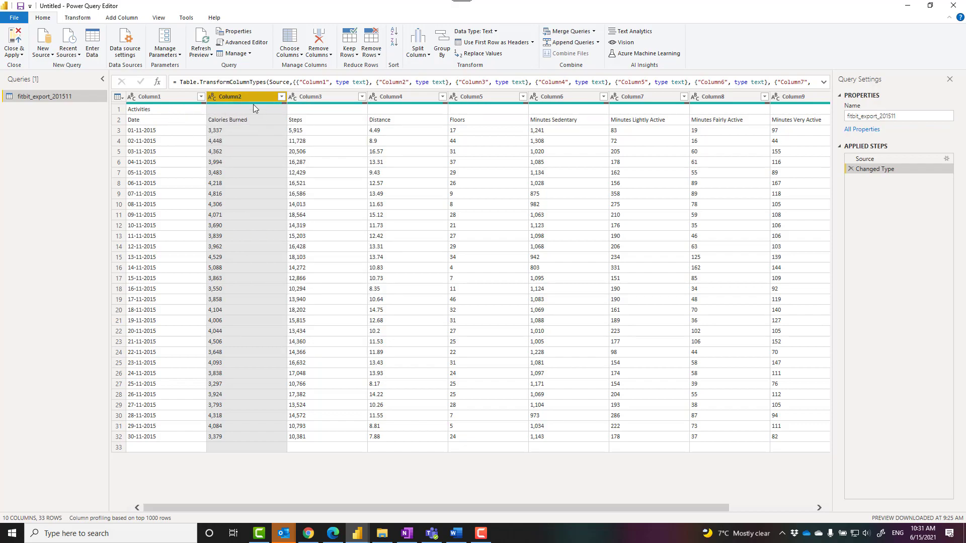
click(372, 50)
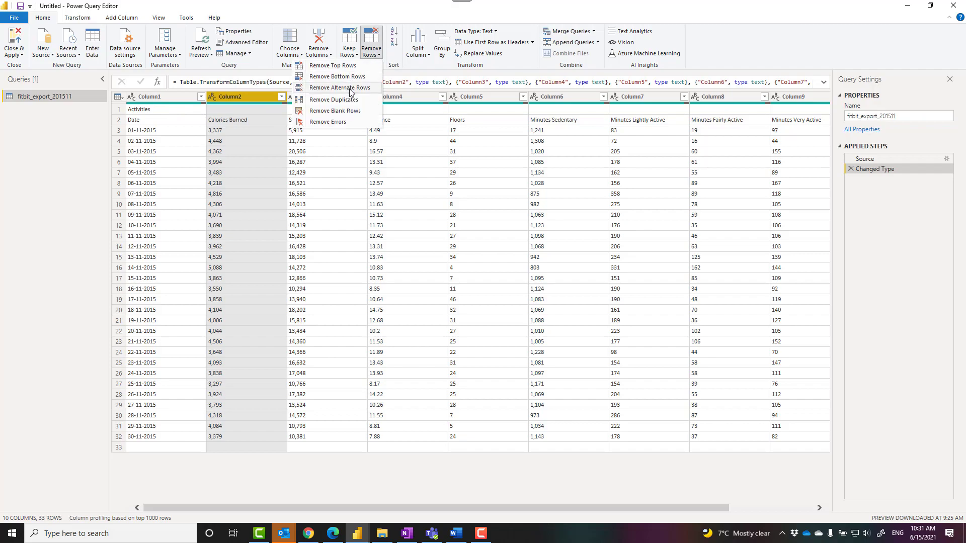
click(355, 56)
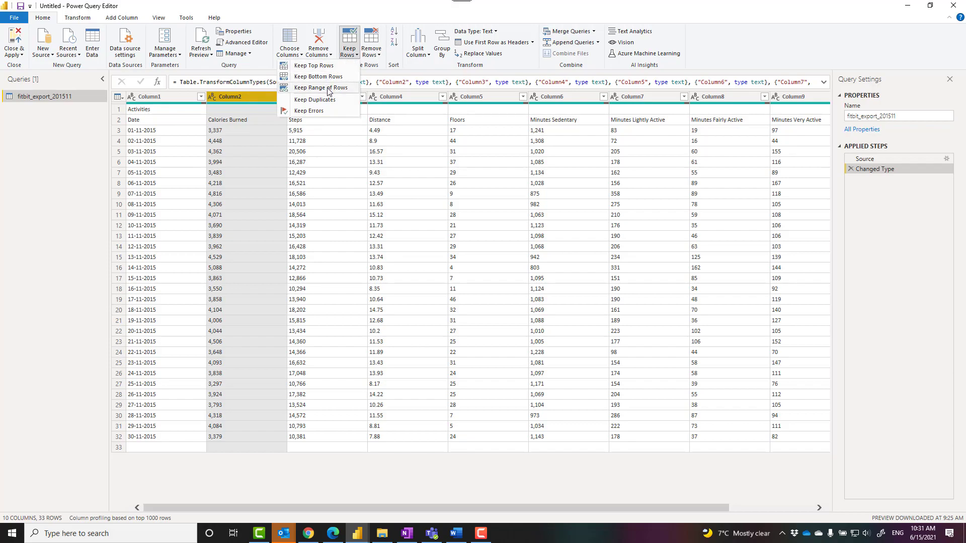
click(347, 17)
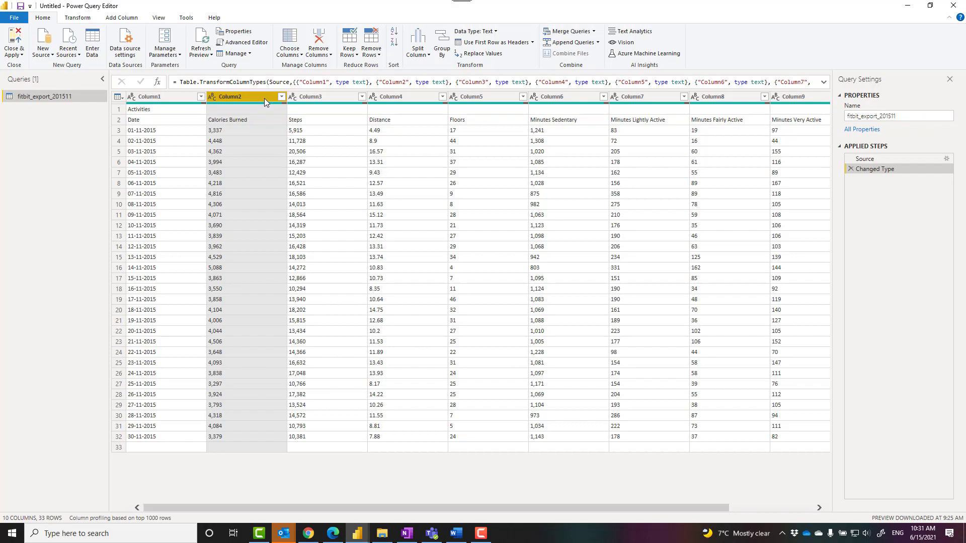
right_click(264, 100)
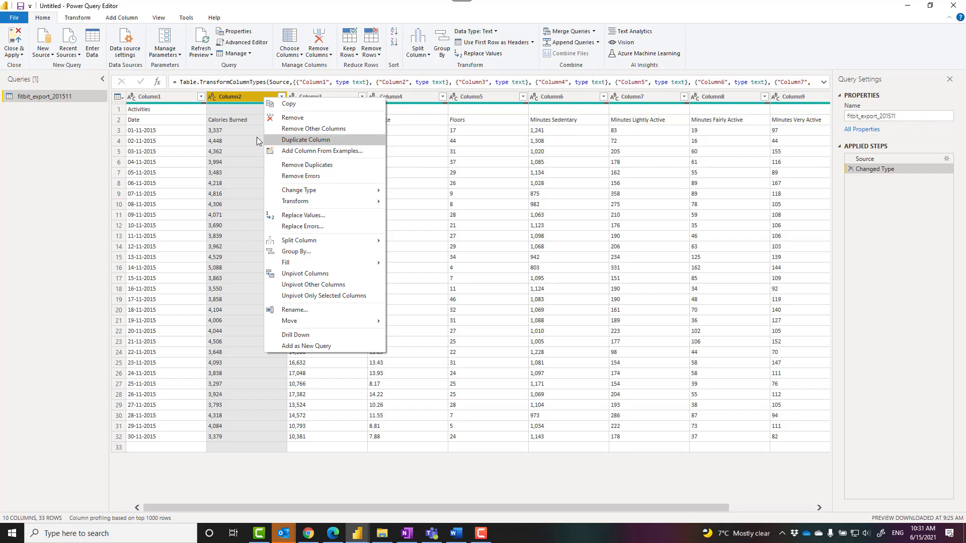
click(240, 103)
click(121, 99)
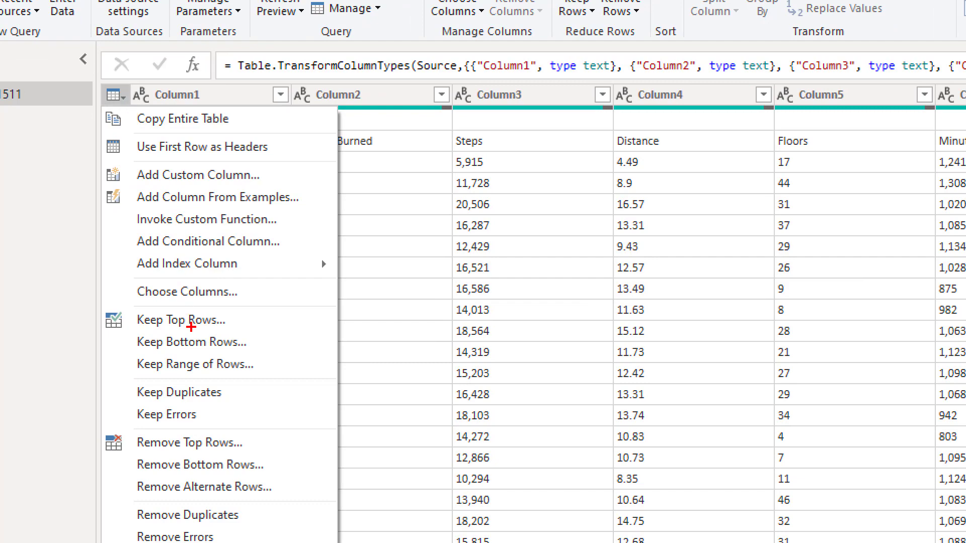
drag(119, 377, 277, 429)
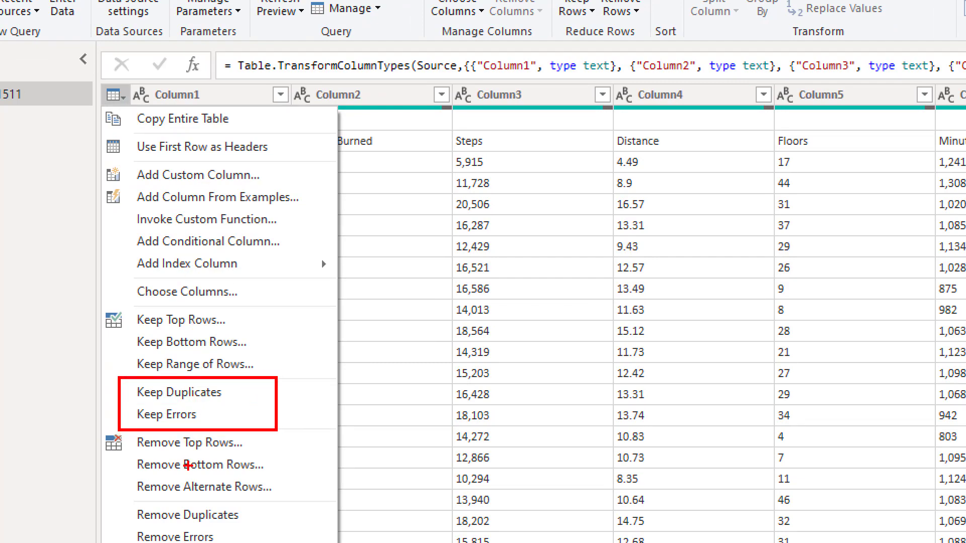
drag(118, 500, 267, 540)
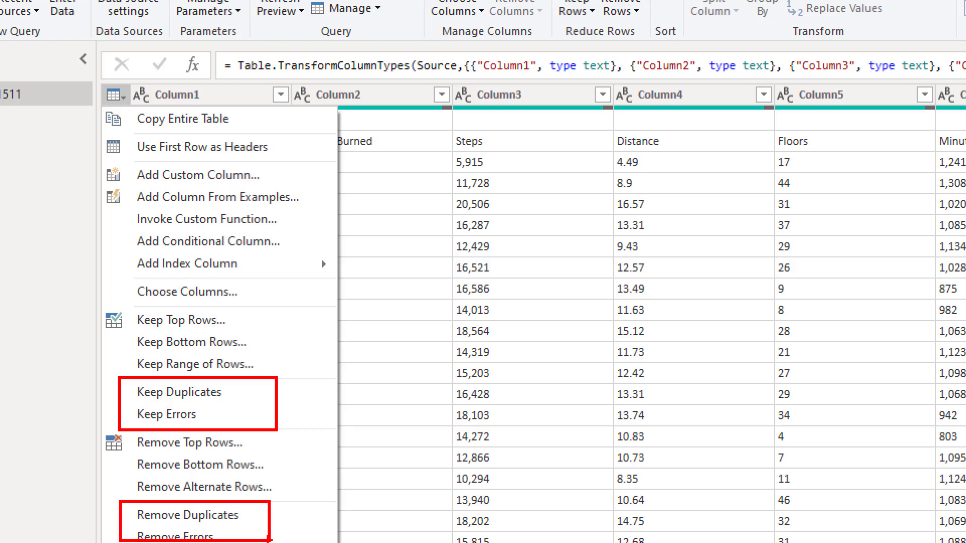
key(Escape)
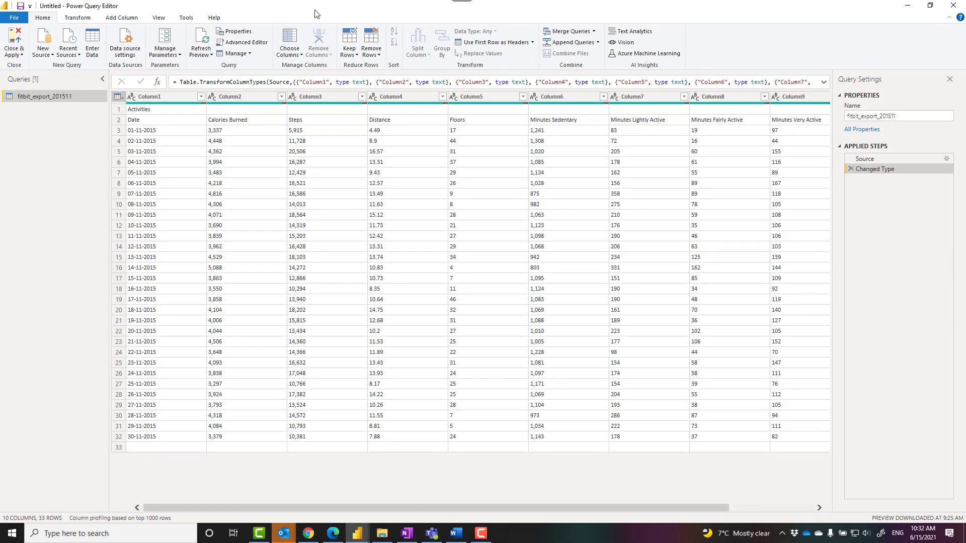